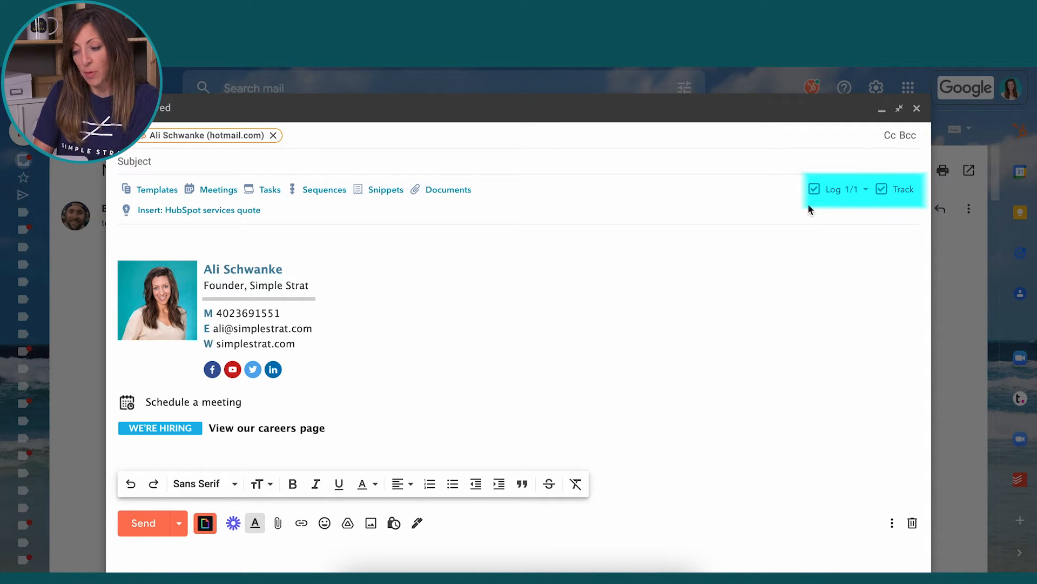
# Enter 'Thank you for meeting' as the new draft's subject
pyautogui.moveTo(833, 194)
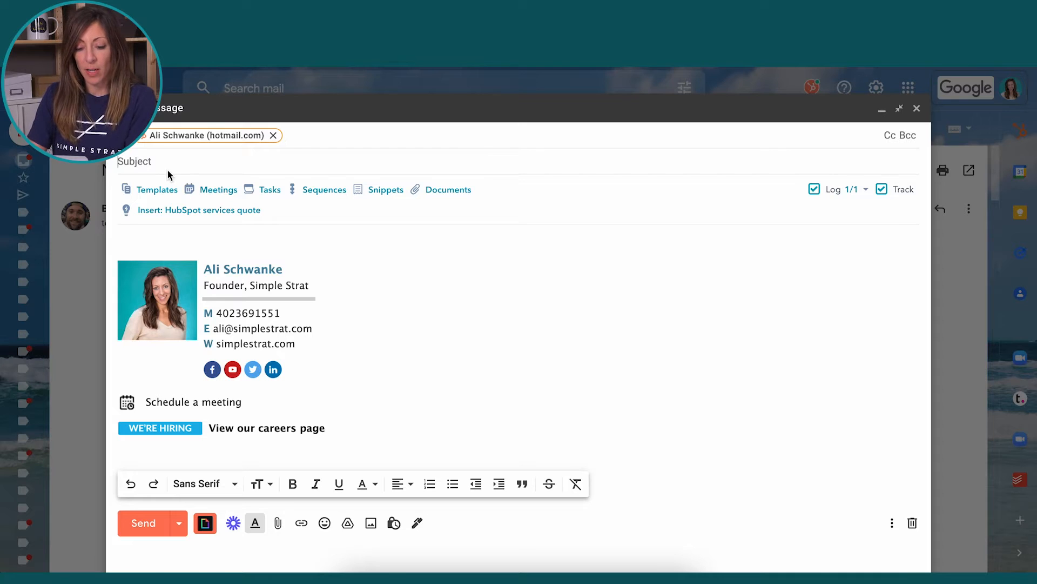
pyautogui.click(167, 169)
pyautogui.write('Thank you for meeting')
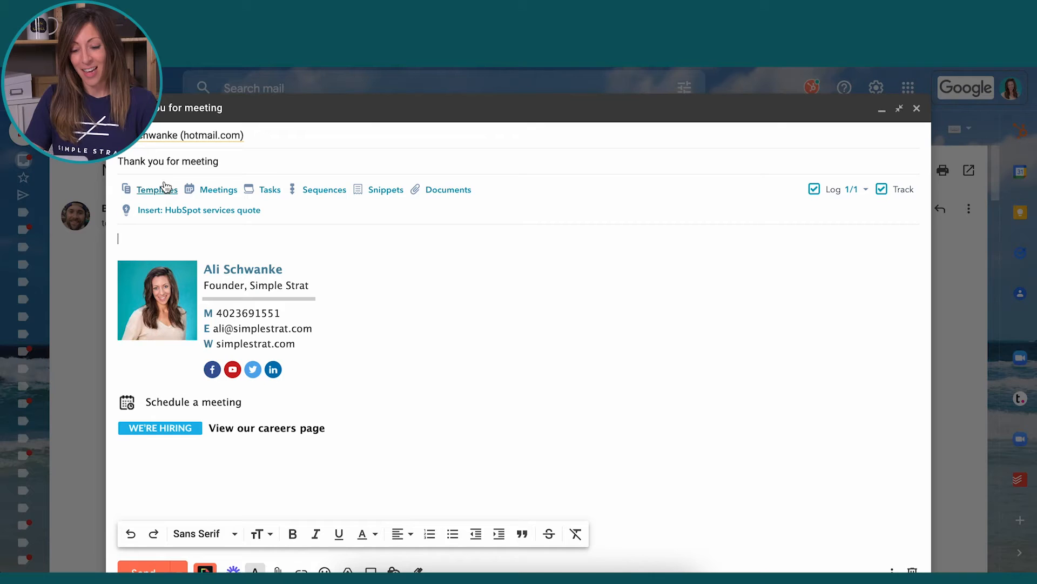
# Clear the subject and insert the HubSpot services quote template
pyautogui.tripleClick(231, 164)
pyautogui.press('BackSpace')
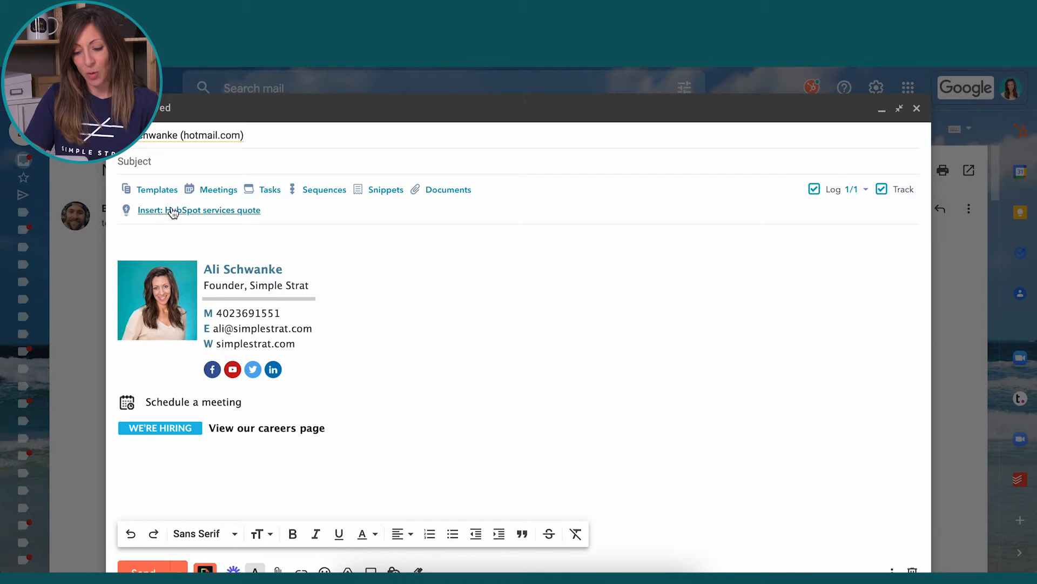
pyautogui.click(162, 190)
pyautogui.click(211, 286)
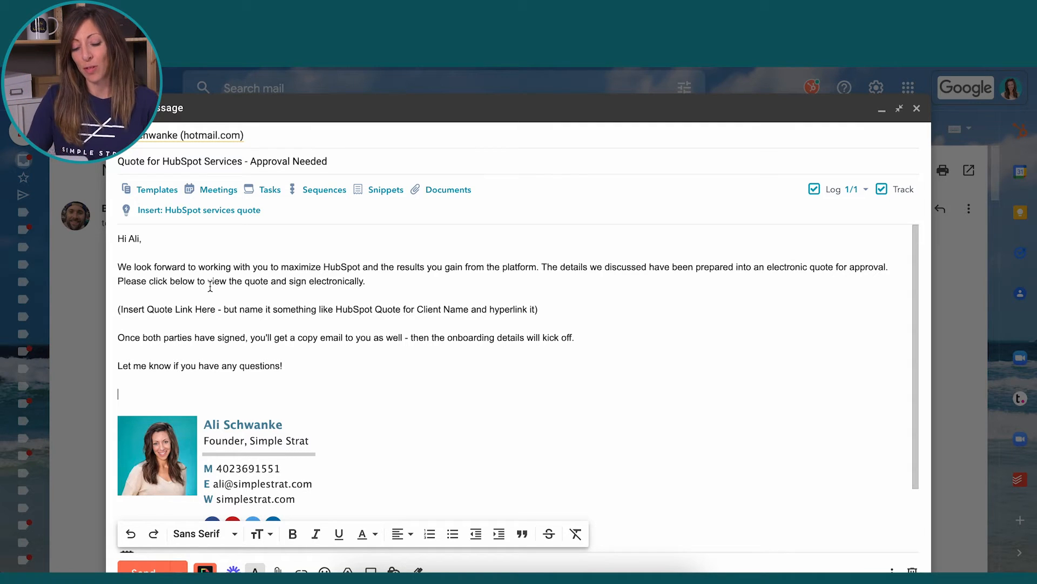
# Delete the '(Insert Quote Link Here…)' placeholder line from the body
pyautogui.tripleClick(281, 312)
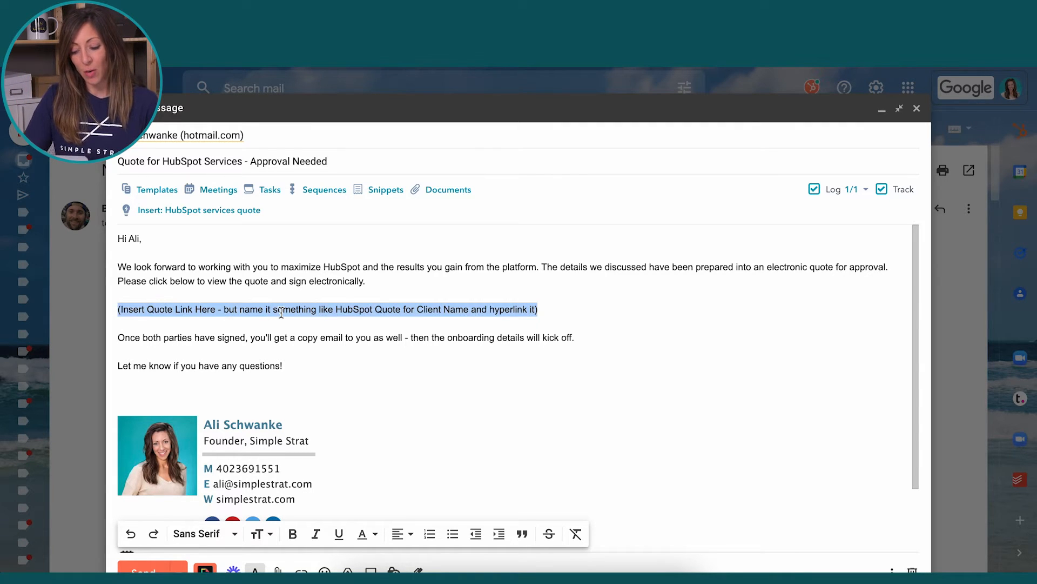
pyautogui.press('BackSpace')
pyautogui.press('Return')
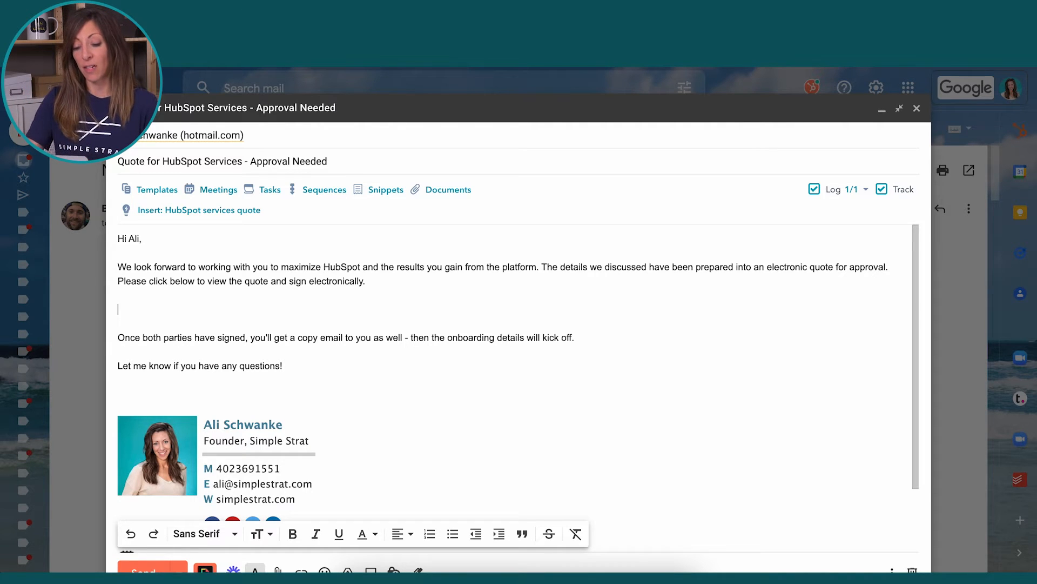
pyautogui.click(271, 190)
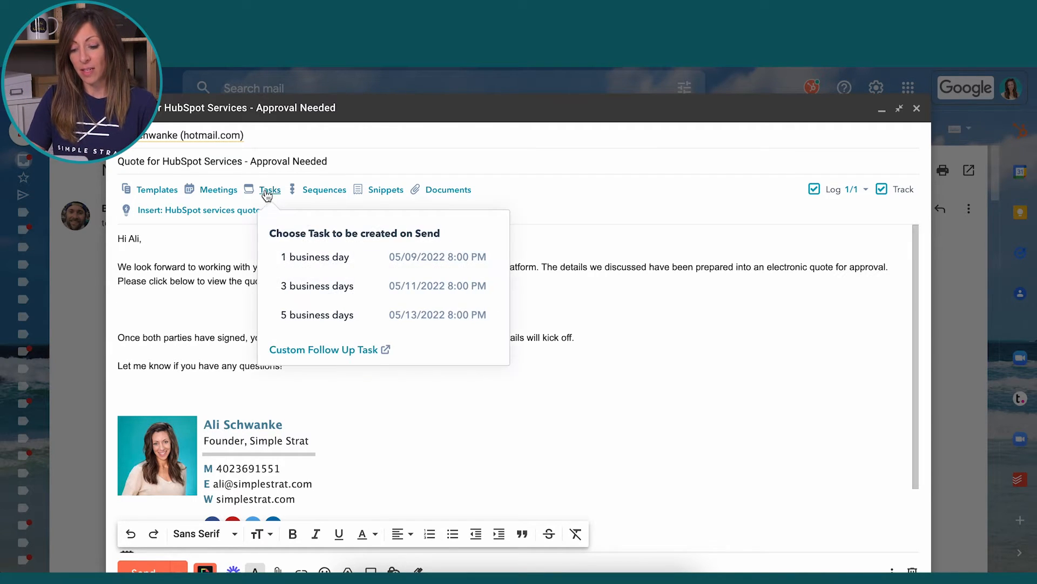
# Replace the 1-business-day task with a custom follow-up task for the contact, due 05/18/2022
pyautogui.click(326, 263)
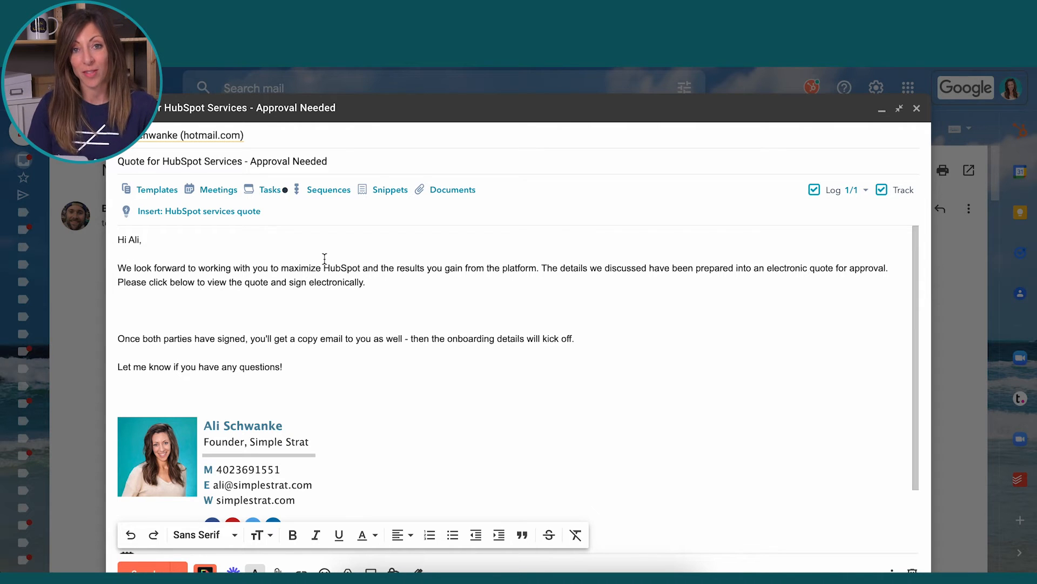
pyautogui.moveTo(269, 195)
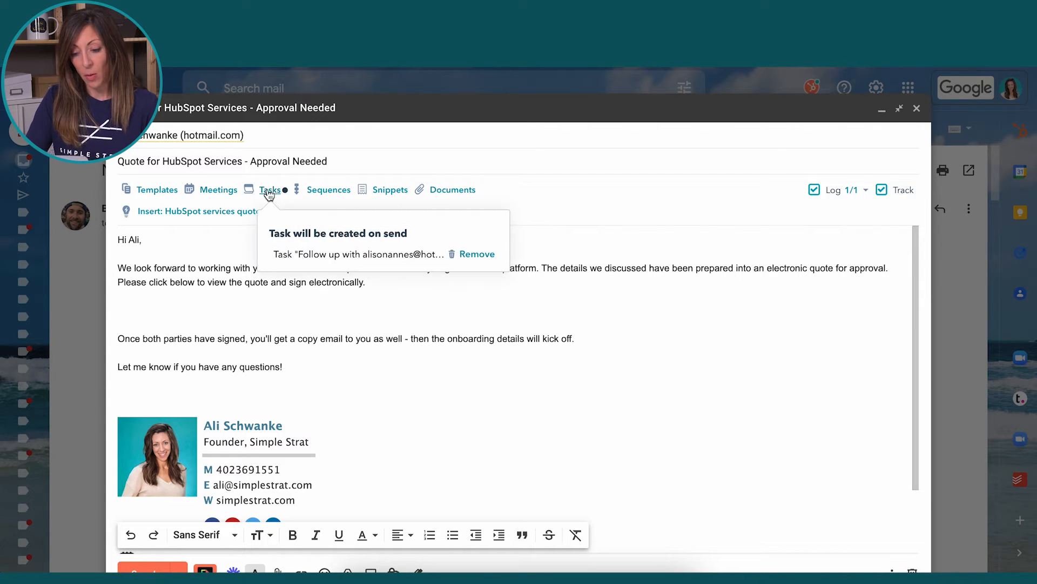
pyautogui.click(477, 254)
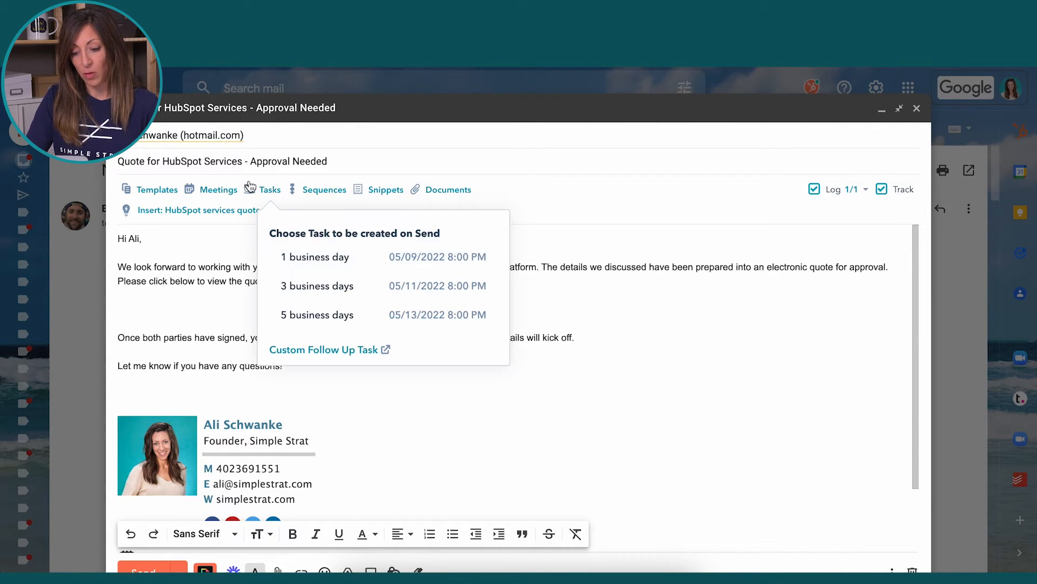
pyautogui.click(364, 352)
pyautogui.click(462, 283)
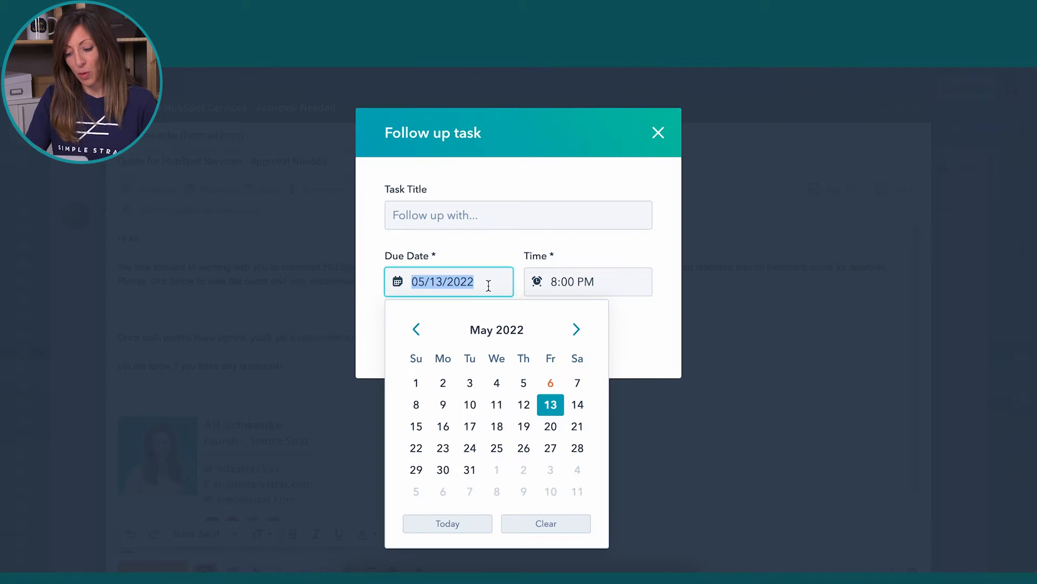
pyautogui.click(493, 426)
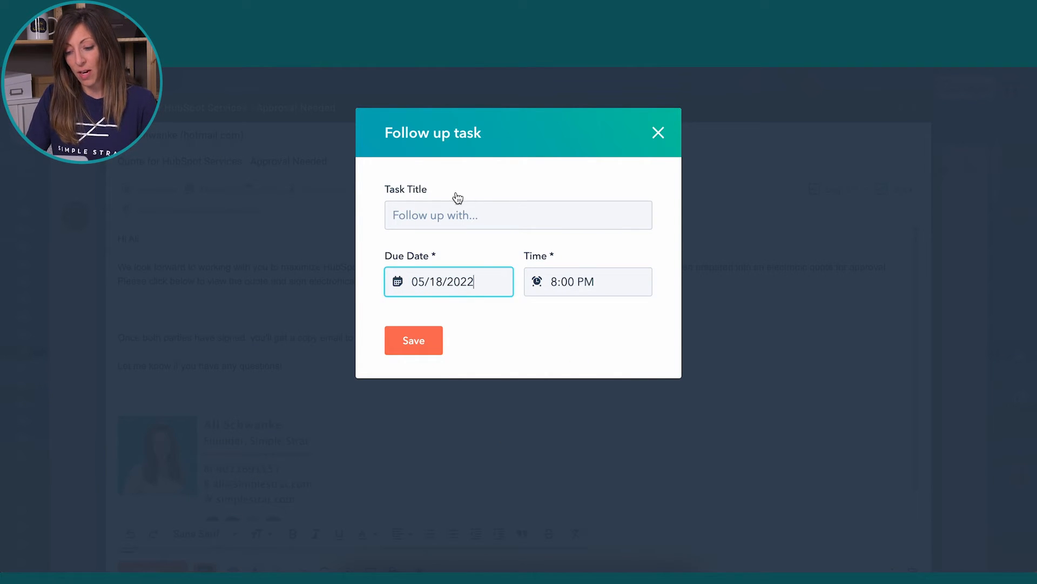
pyautogui.click(453, 213)
pyautogui.write('follow up with Alison')
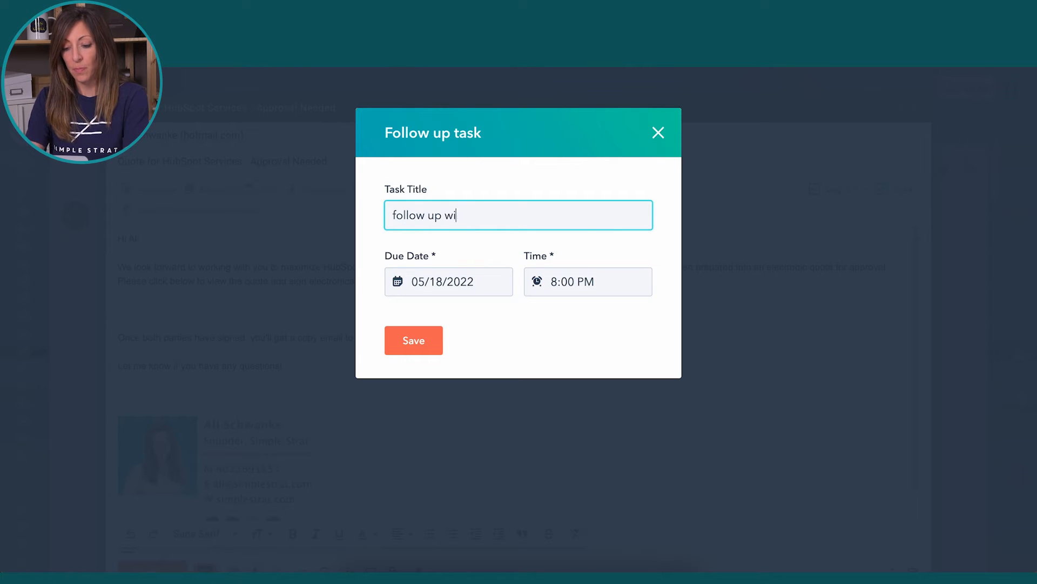
pyautogui.click(430, 351)
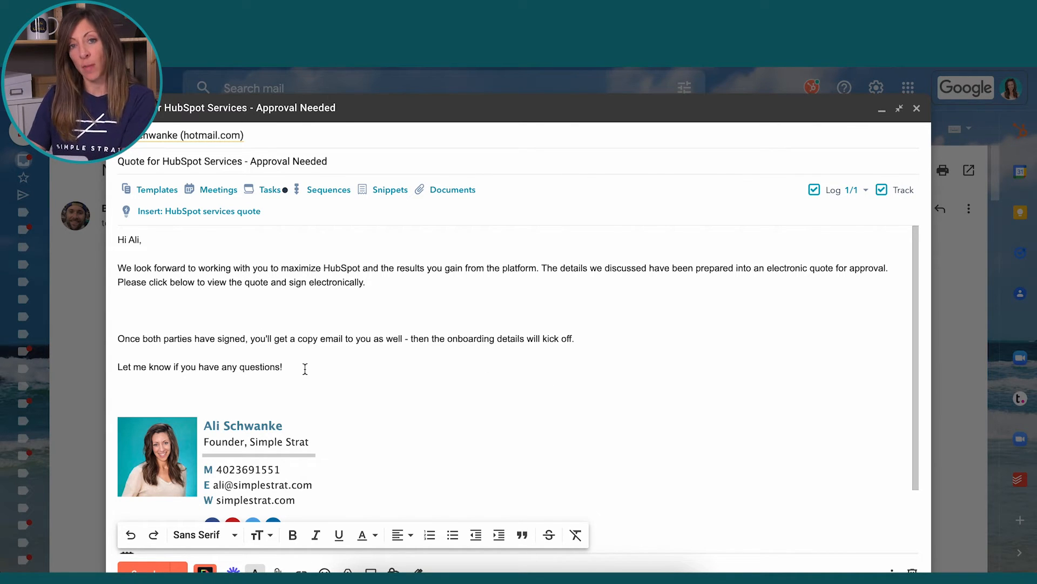
# Erase the quote body and subject, then retype the subject as 'Thanks and follow up'
pyautogui.moveTo(301, 368); pyautogui.dragTo(85, 192)
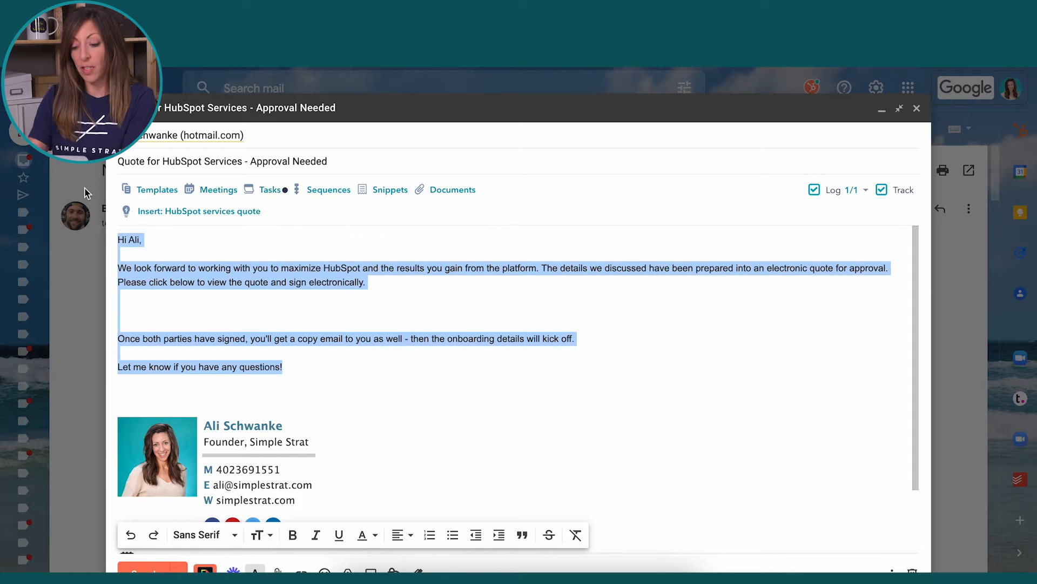
pyautogui.press('BackSpace')
pyautogui.tripleClick(186, 162)
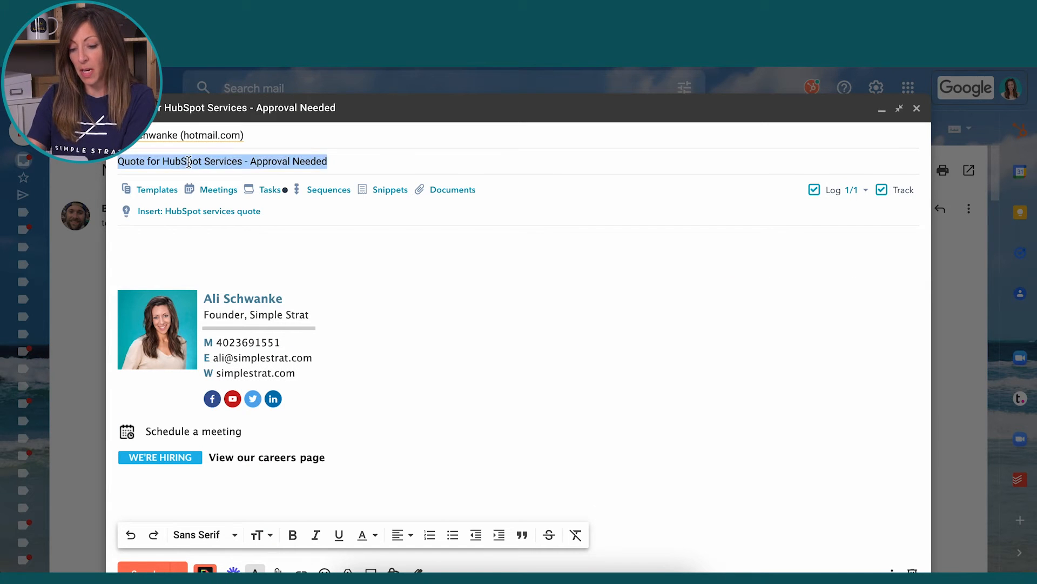
pyautogui.press('BackSpace')
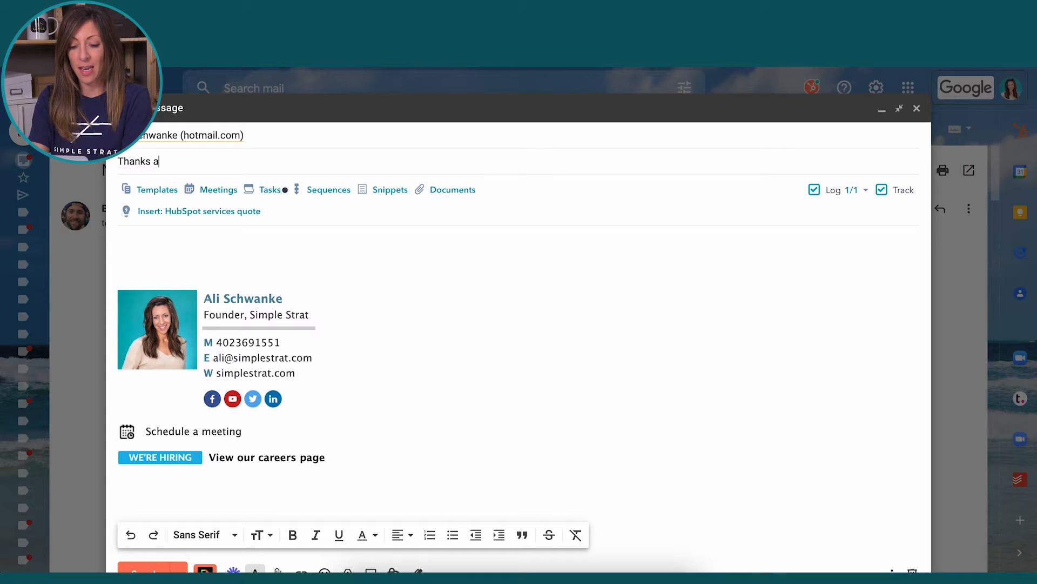
pyautogui.write('nd follow up')
# Search templates for 'follow up' and insert the Follow Up on Proposal Email template
pyautogui.click(157, 190)
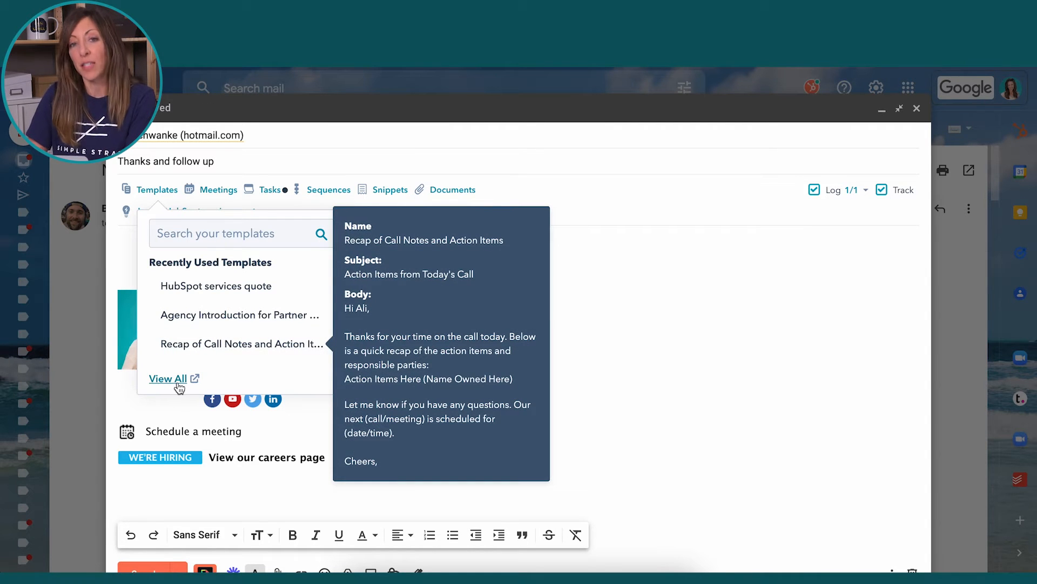
pyautogui.click(178, 383)
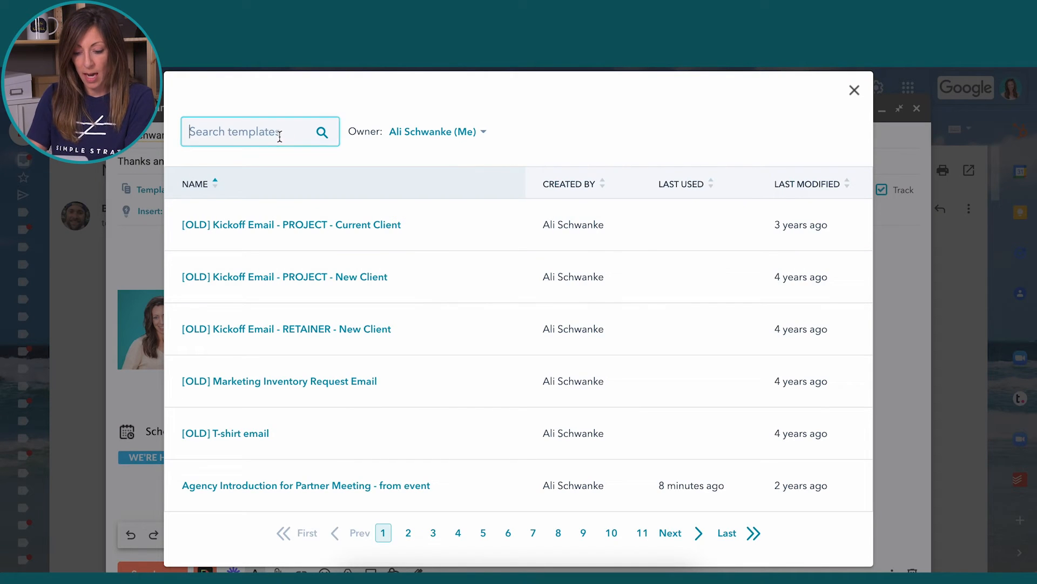
pyautogui.click(277, 132)
pyautogui.write('follow up')
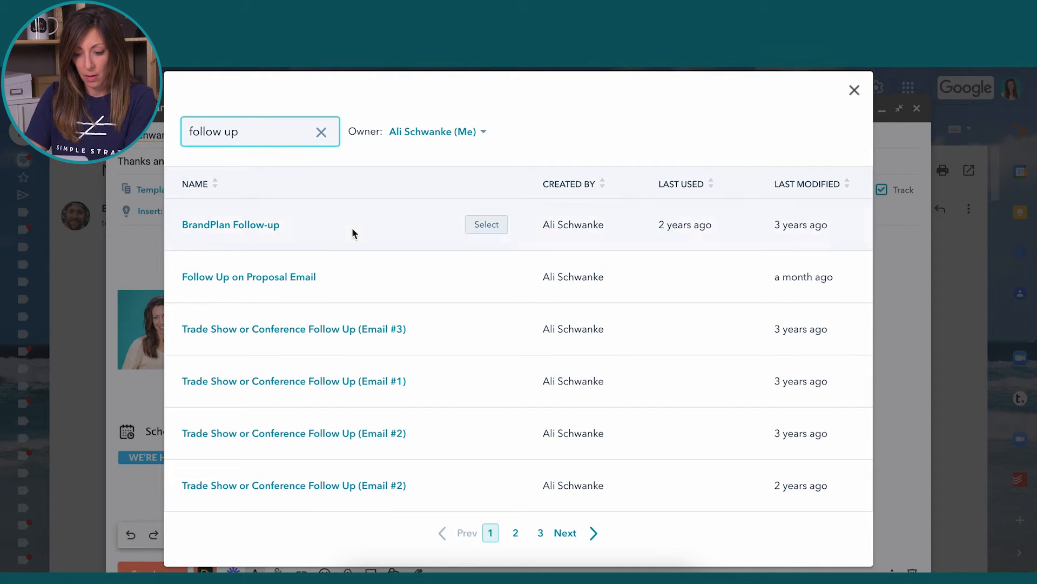
pyautogui.click(266, 278)
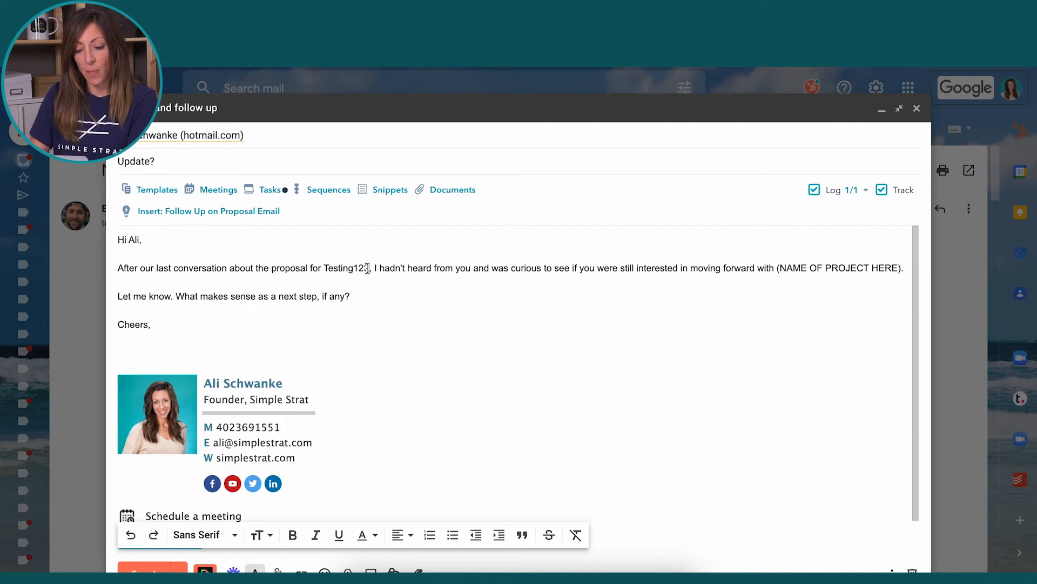
# Replace 'Testing123' and the paragraph's ending with 'XYZ, when works to schedule our next meeting'
pyautogui.moveTo(367, 268); pyautogui.dragTo(326, 268)
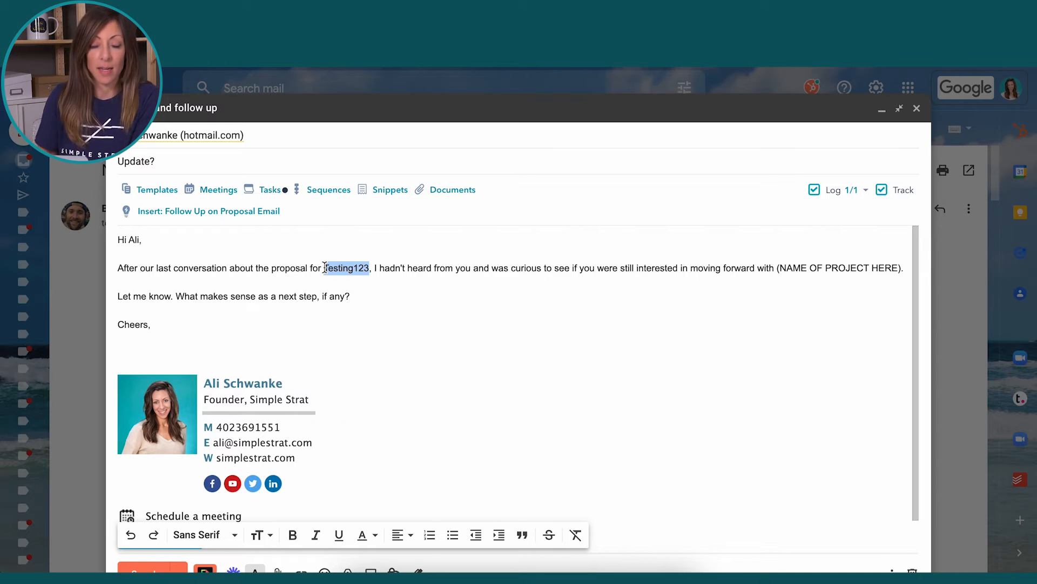
pyautogui.press('BackSpace')
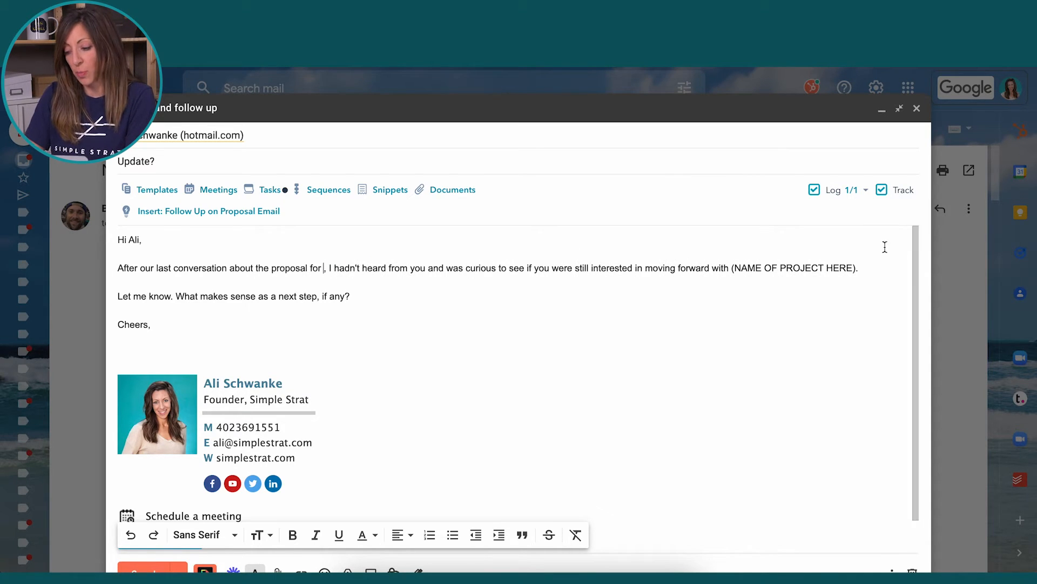
pyautogui.hotkey('shift', 'End')
pyautogui.press('BackSpace')
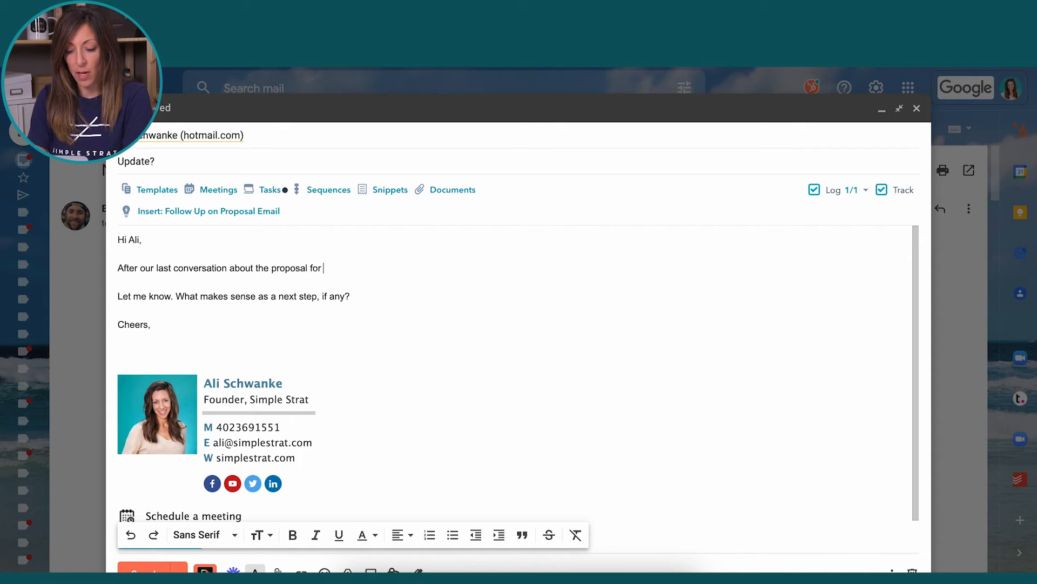
pyautogui.write('XYZ, whe')
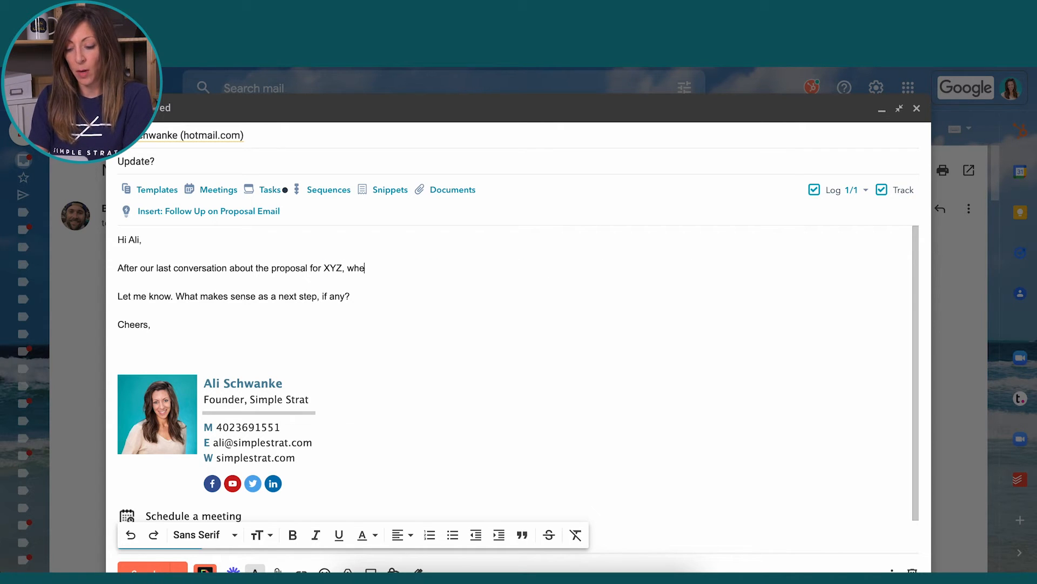
pyautogui.write('n works to schedule our next me')
pyautogui.press('BackSpace')
pyautogui.press('BackSpace')
# Complete the question with 'meeting?' and swap the 'Let me know' line for the calendar-booking sentence
pyautogui.write('next mee')
pyautogui.press('Tab')
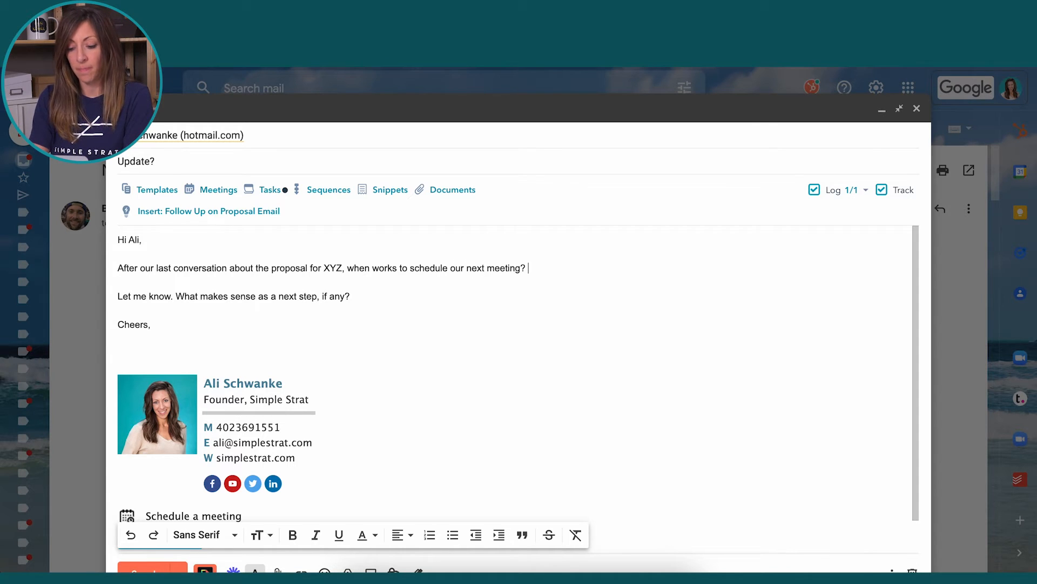
pyautogui.moveTo(351, 296); pyautogui.dragTo(107, 299)
pyautogui.press('BackSpace')
pyautogui.write('L')
pyautogui.press('BackSpace')
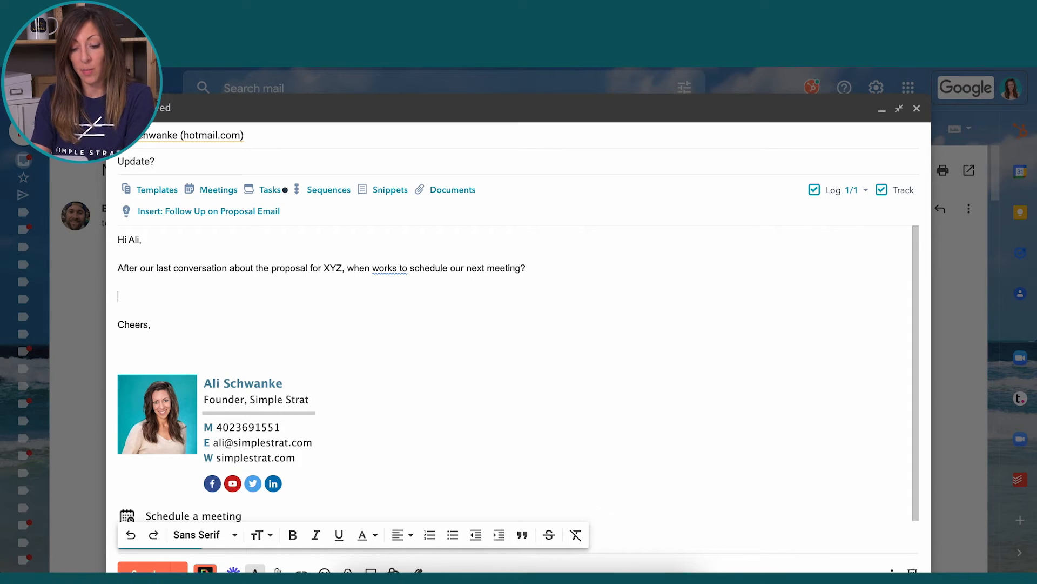
pyautogui.write("Here's a link to my calendar ")
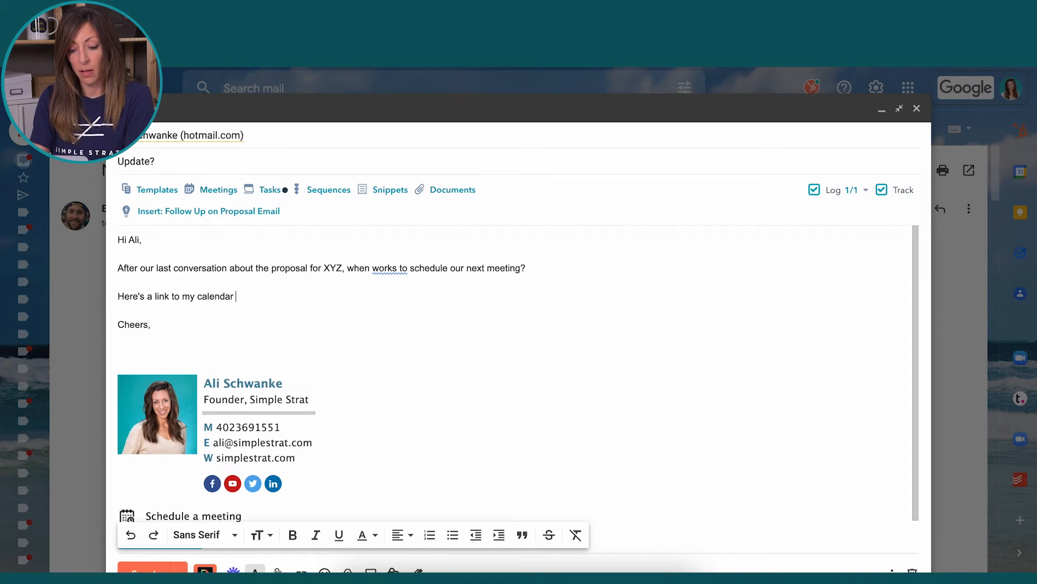
pyautogui.write("if you'd like to book directly.")
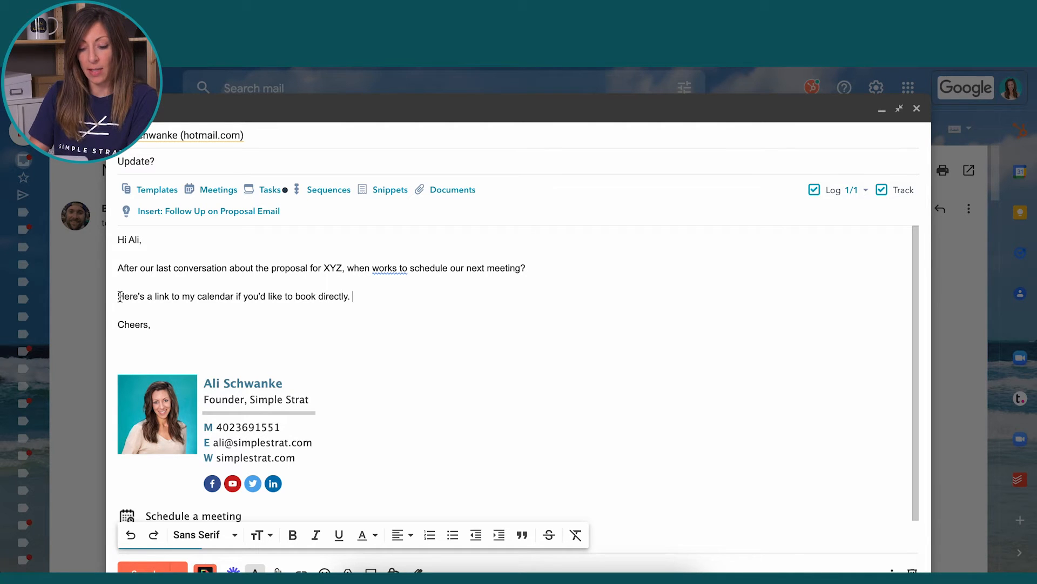
pyautogui.moveTo(119, 296); pyautogui.dragTo(233, 297)
# Link the text to the 'General: Book a Zoom Call' page, check it, then delete the sentence
pyautogui.click(219, 191)
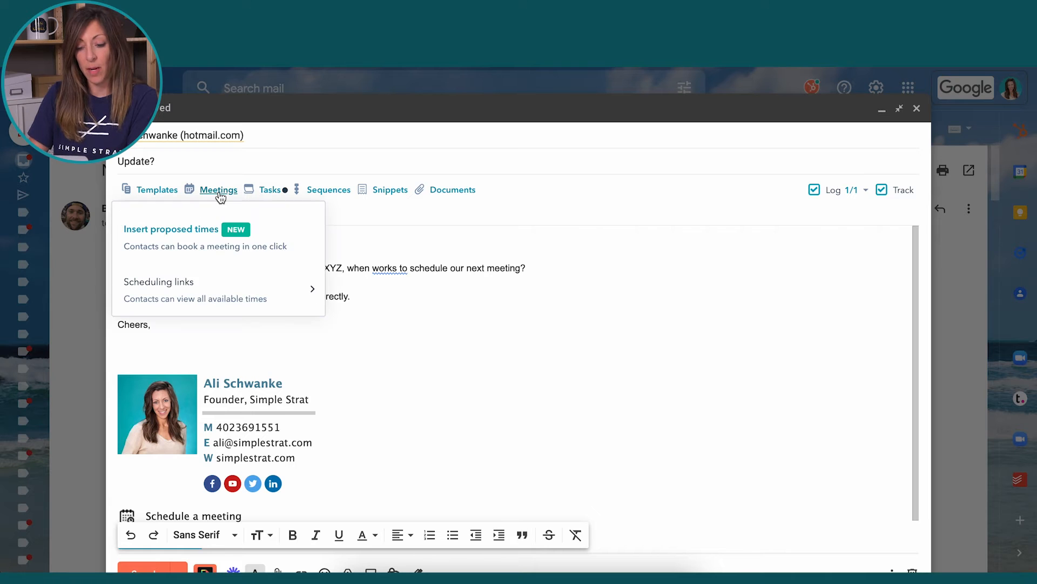
pyautogui.click(287, 294)
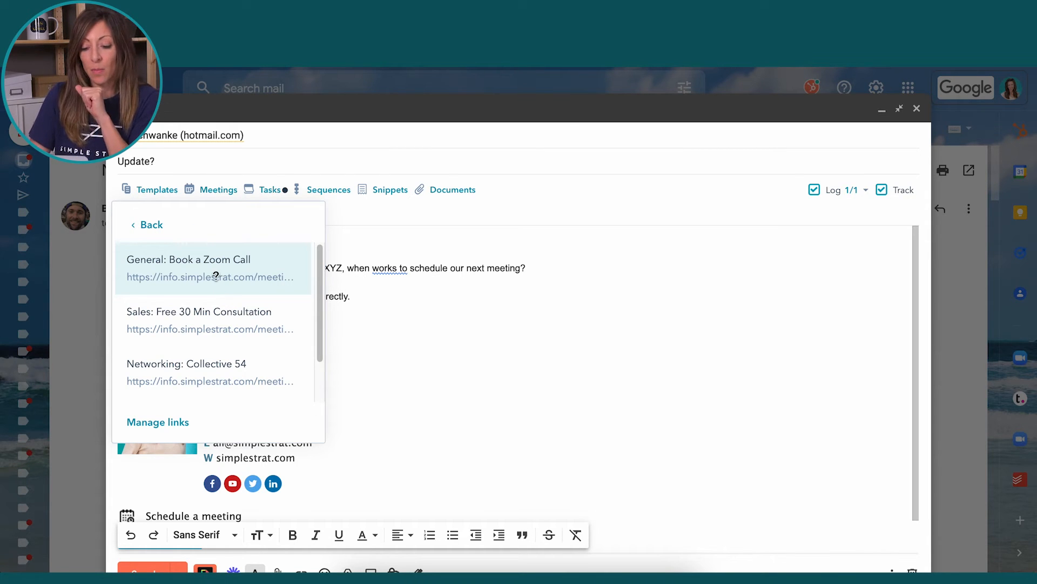
pyautogui.click(216, 275)
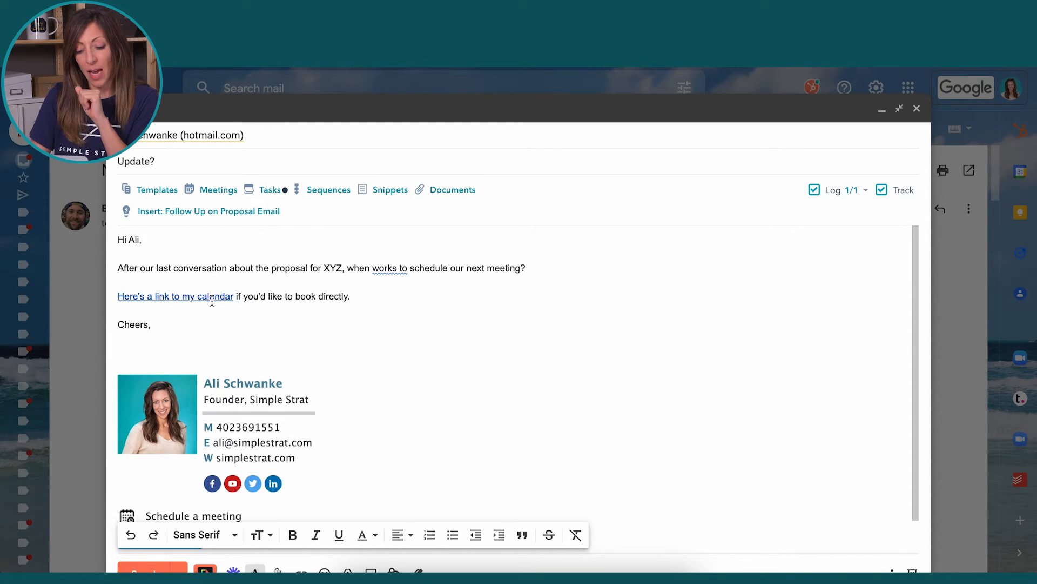
pyautogui.click(206, 299)
pyautogui.click(238, 316)
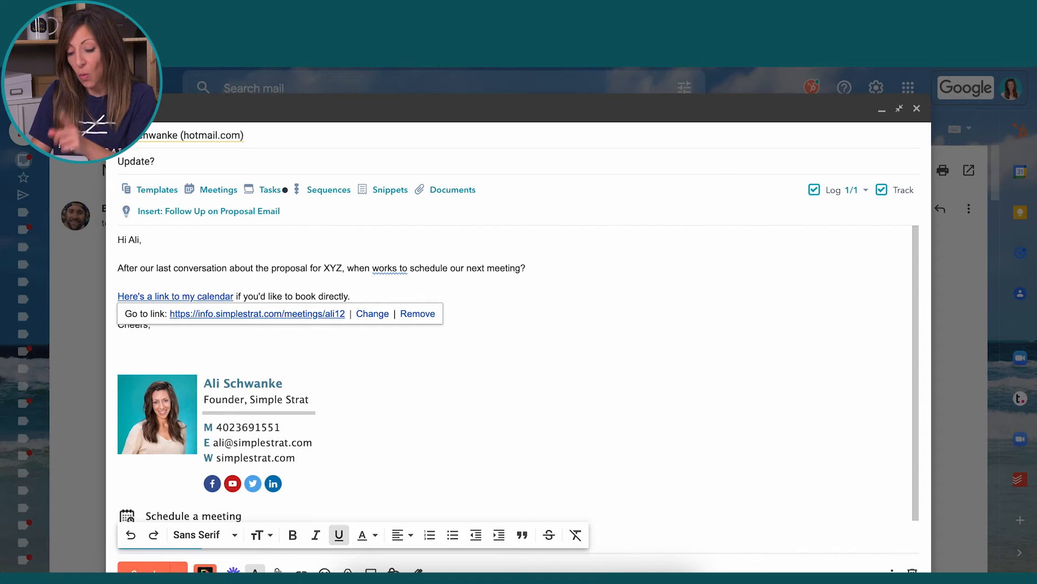
pyautogui.moveTo(372, 304); pyautogui.dragTo(90, 303)
pyautogui.press('BackSpace')
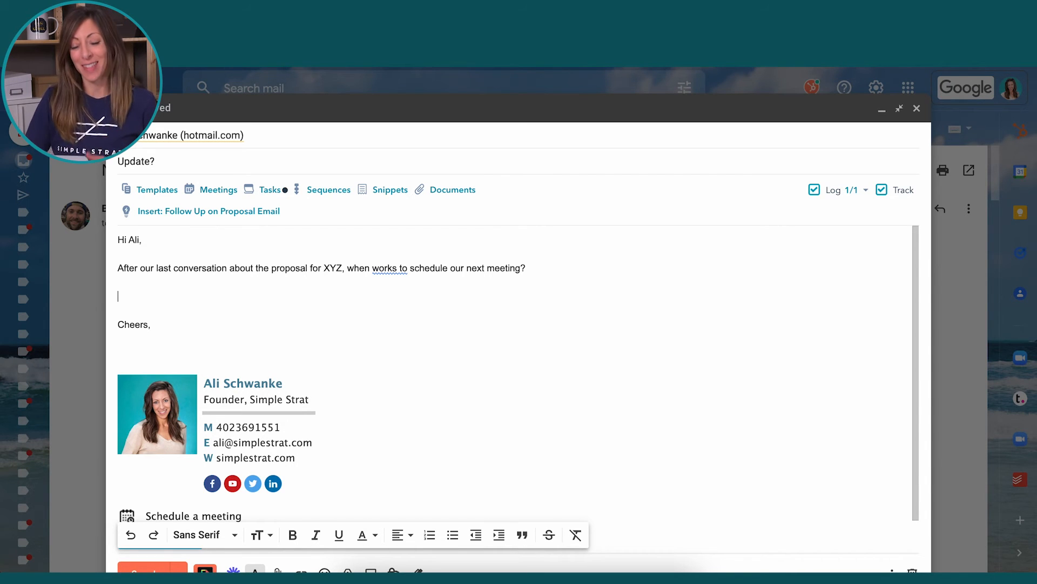
# Insert 30-minute proposed times: Thu May 12 1:30 PM, Fri May 13 1:00 and 2:00 PM
pyautogui.click(205, 198)
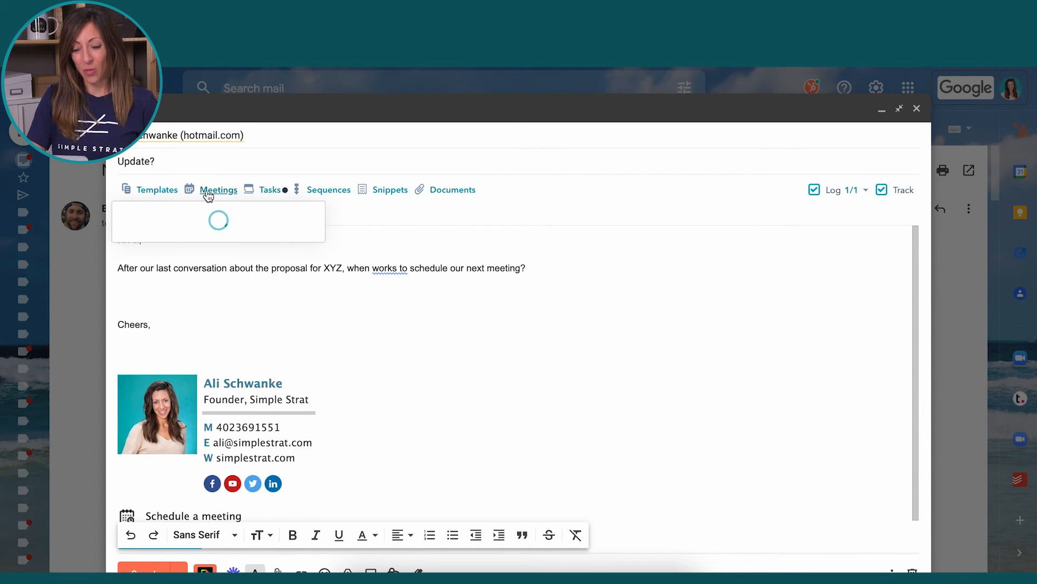
pyautogui.click(153, 225)
pyautogui.click(160, 231)
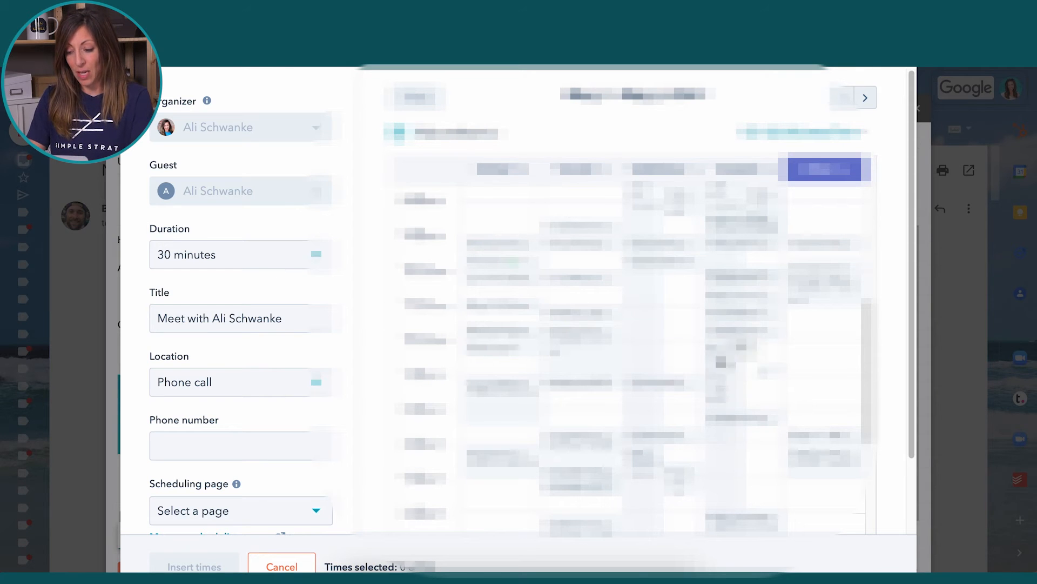
pyautogui.click(865, 98)
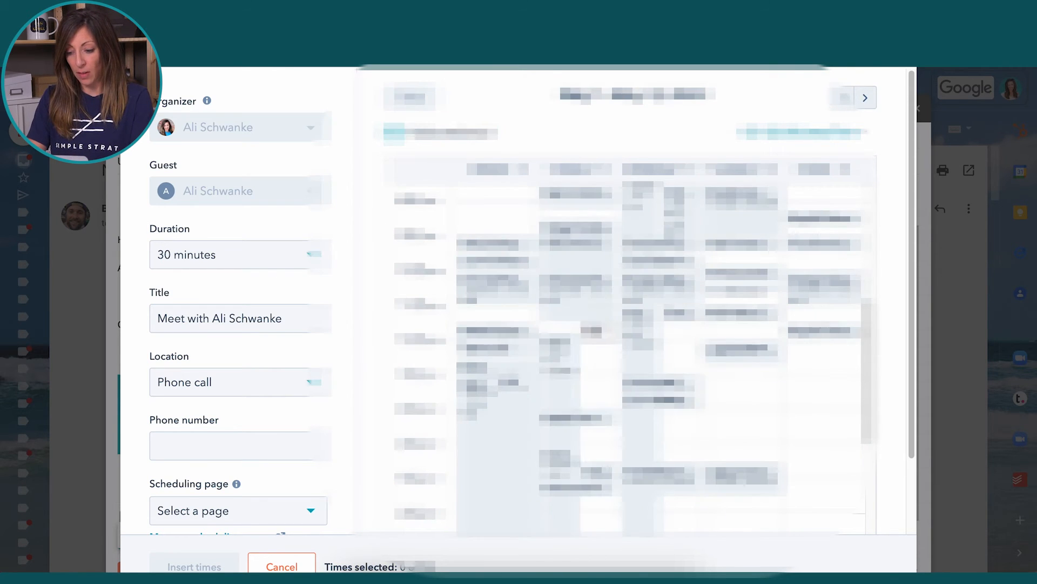
pyautogui.click(740, 400)
pyautogui.click(821, 383)
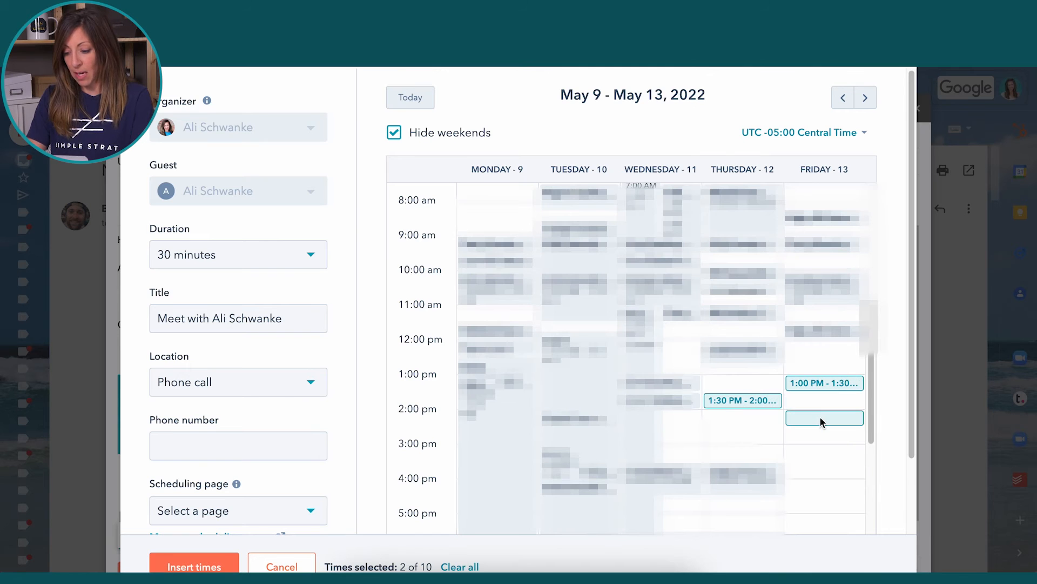
pyautogui.click(195, 565)
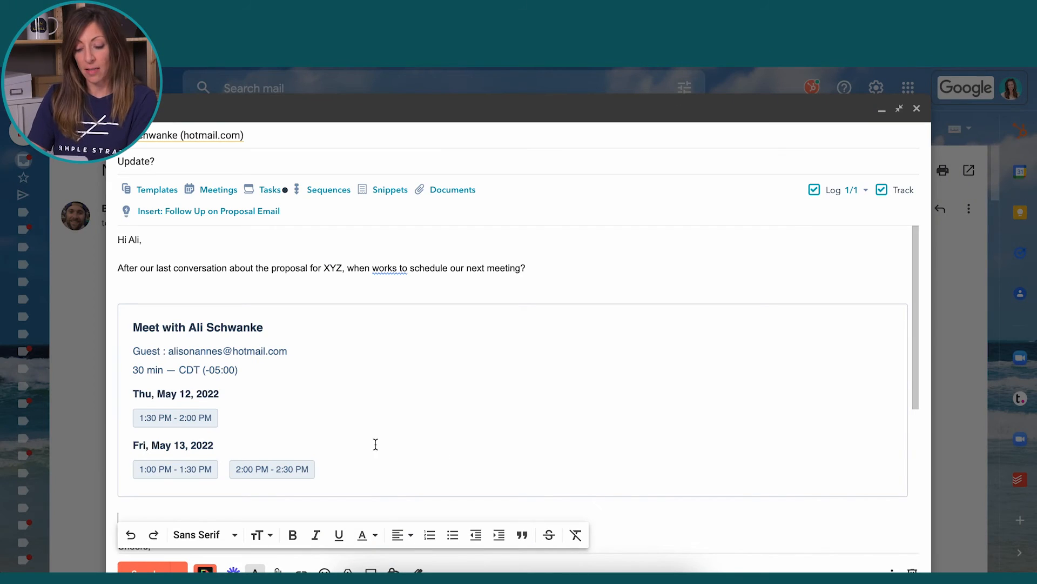
# Dock the draft, change the recipient to the thejuicehq.com contact, and refresh the template
pyautogui.click(900, 108)
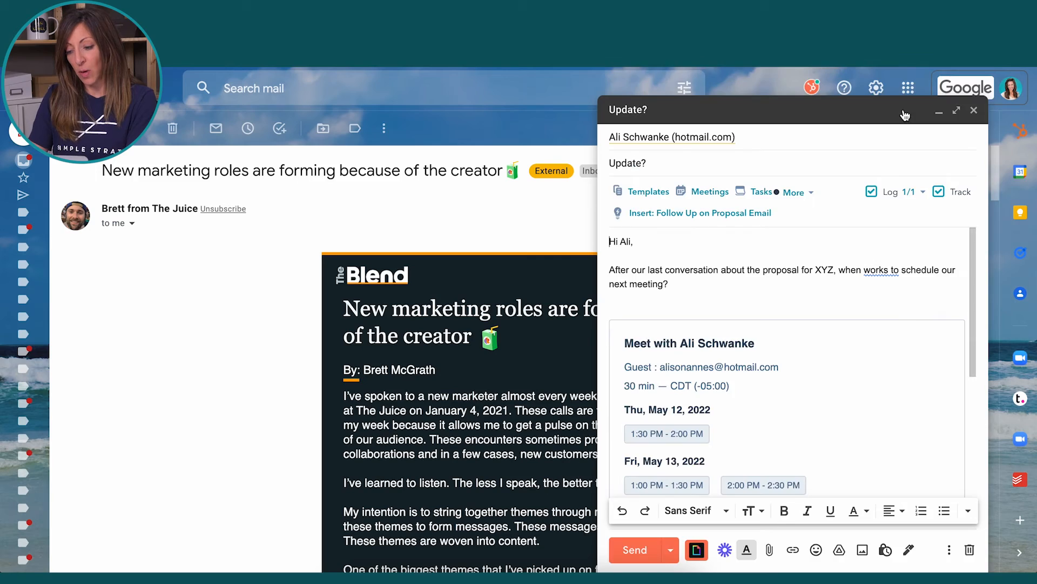
pyautogui.click(748, 140)
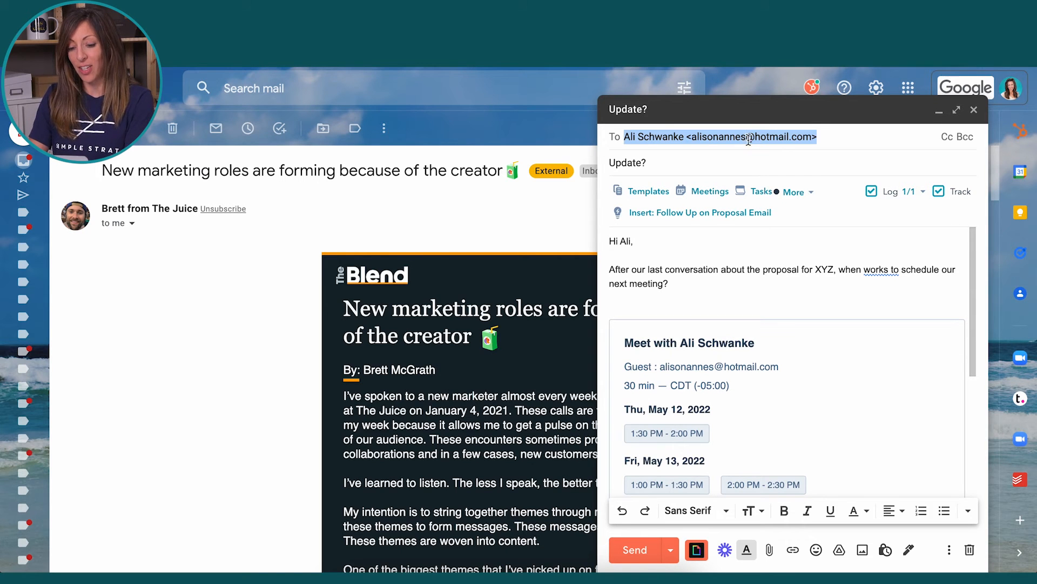
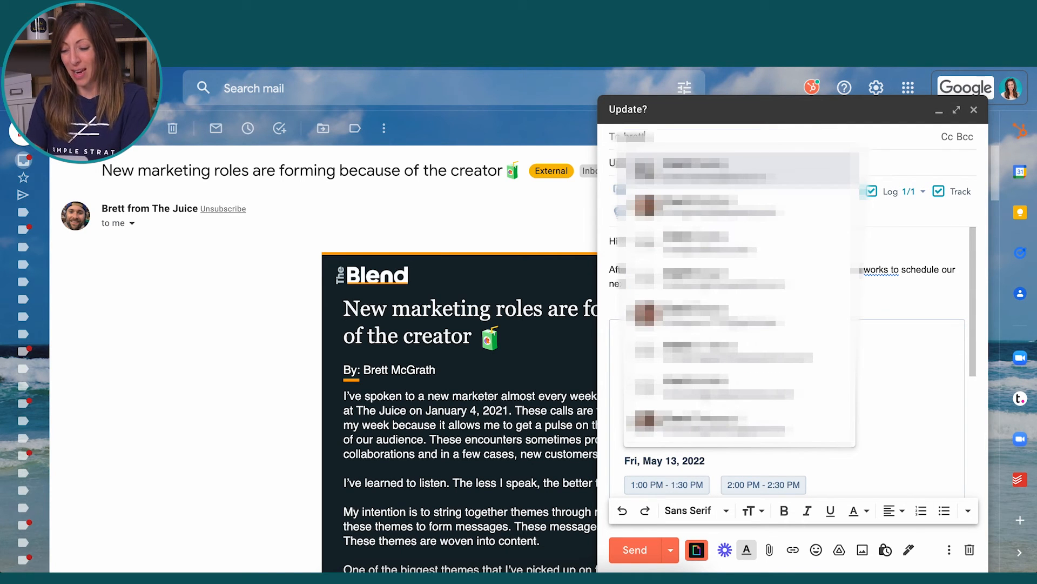
pyautogui.click(703, 205)
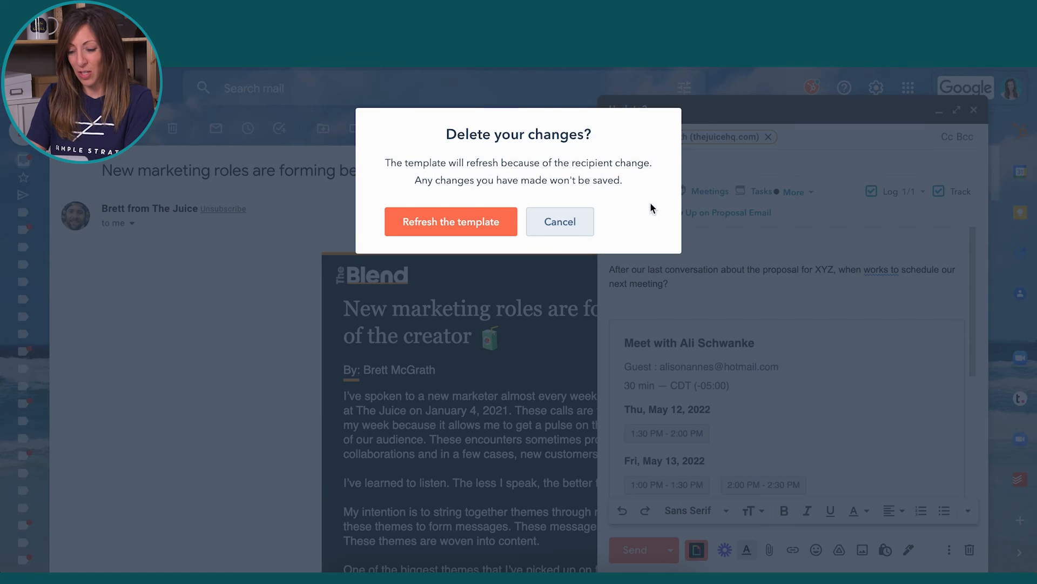
pyautogui.click(468, 221)
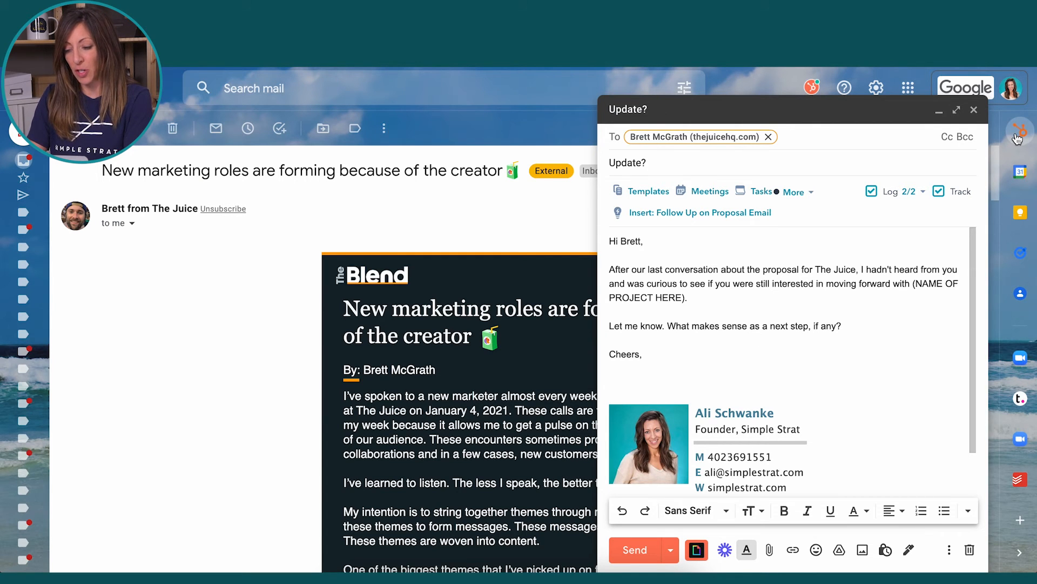
# Open the recipient's HubSpot contact panel and expand then collapse About, Company and Timeline
pyautogui.click(1017, 133)
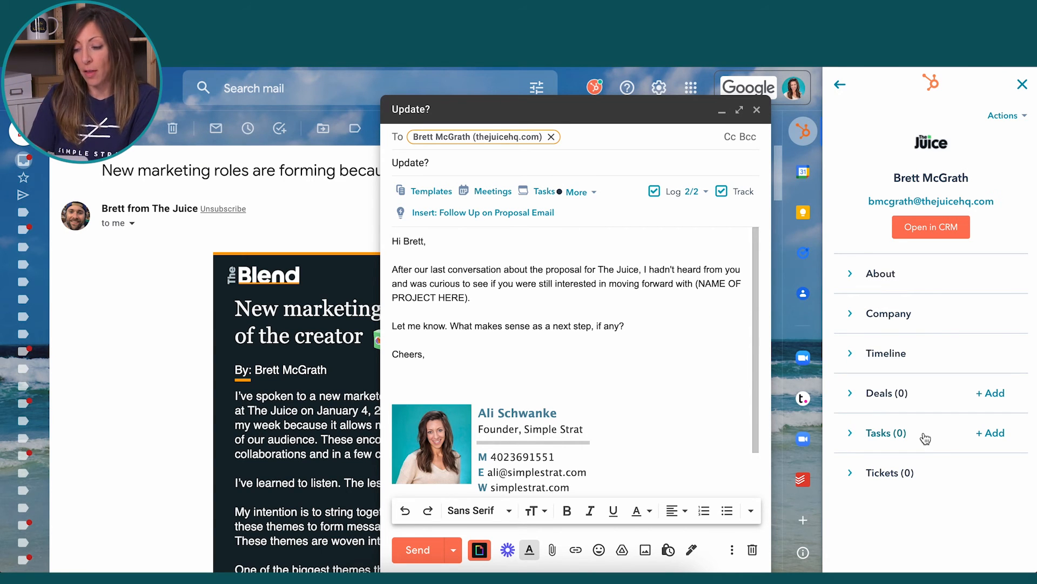
pyautogui.click(843, 275)
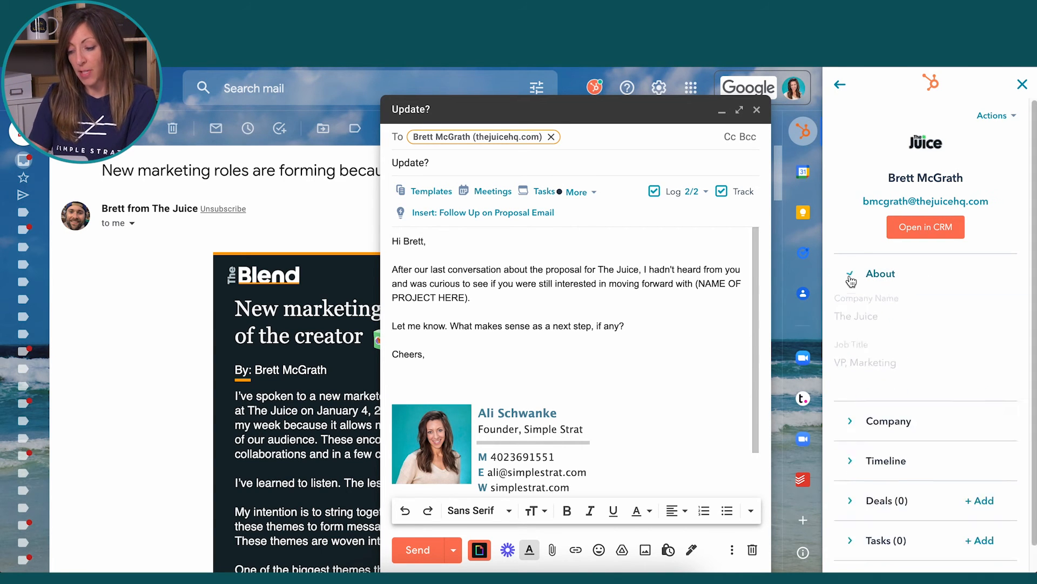
pyautogui.click(851, 271)
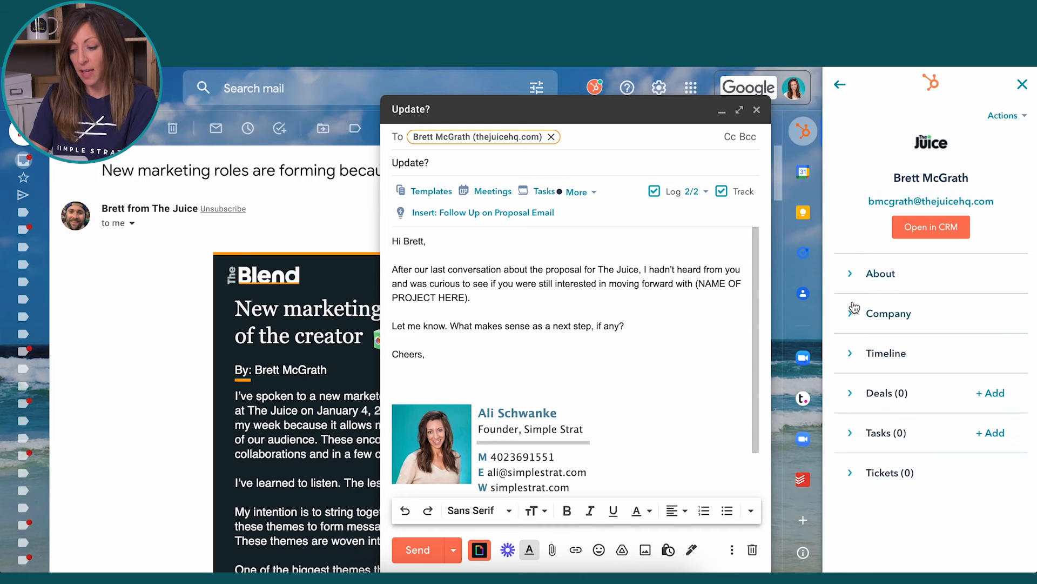
pyautogui.click(852, 317)
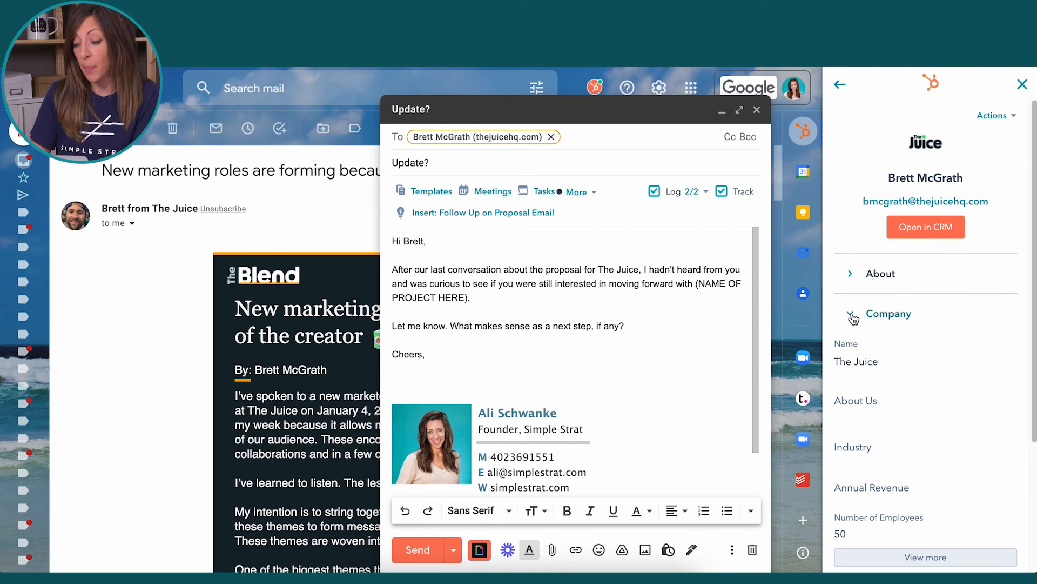
pyautogui.click(853, 319)
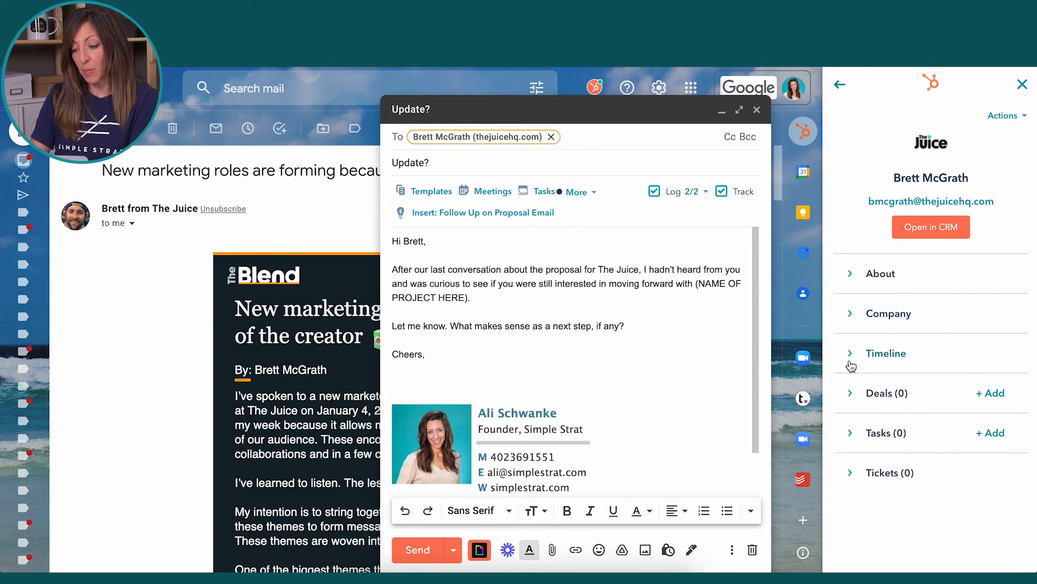
pyautogui.click(851, 362)
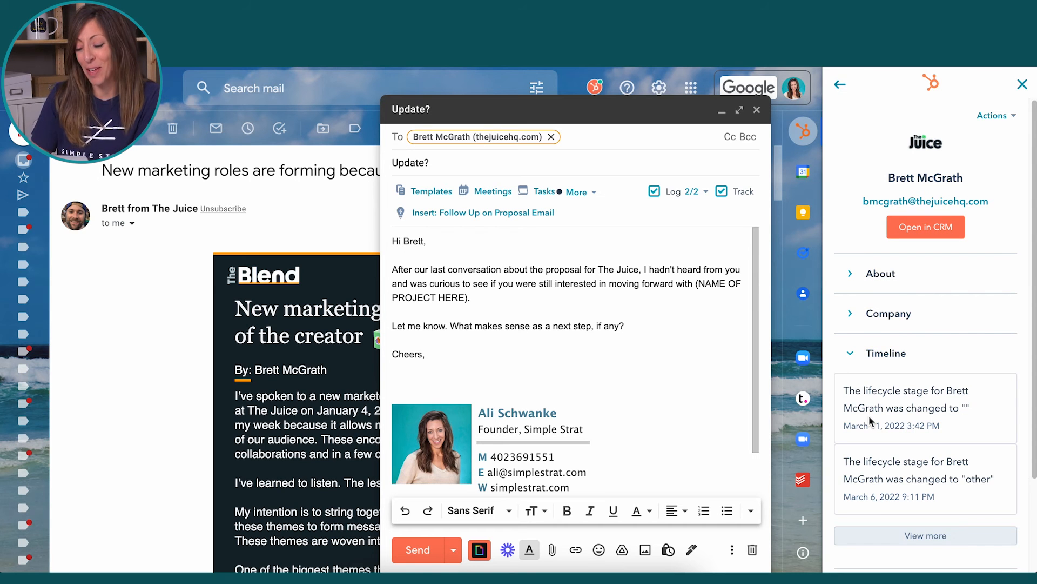
pyautogui.click(853, 354)
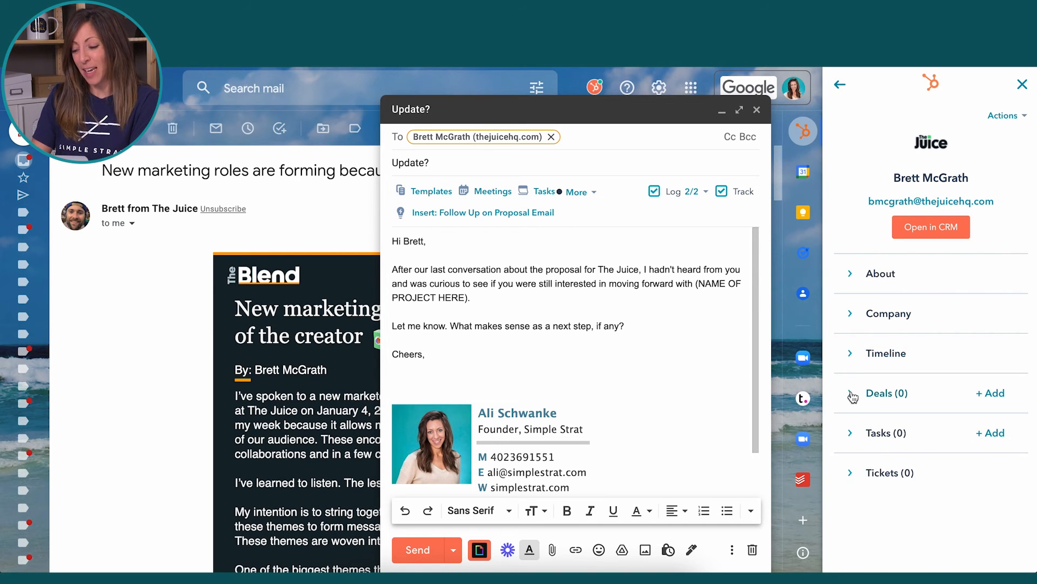